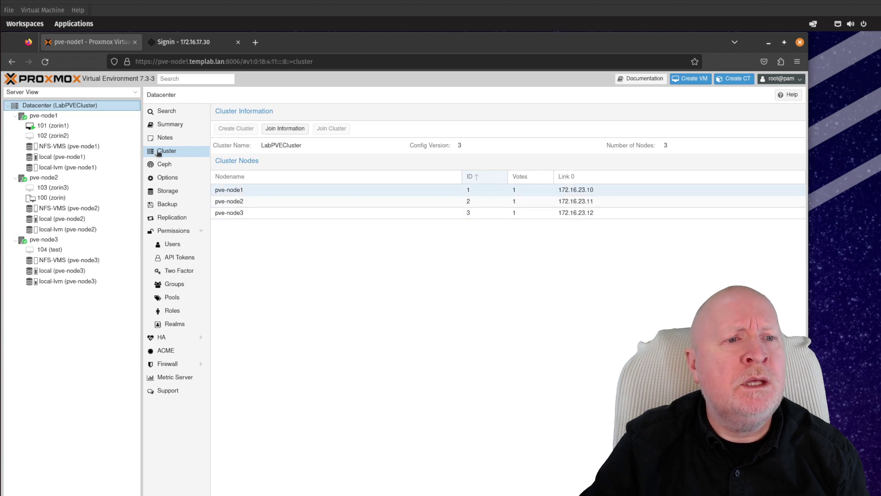
Step: Live-migrate running VM 101 (zorin1) from pve-node1 to pve-node2
{"action": "left_click", "coordinate": [57, 126]}
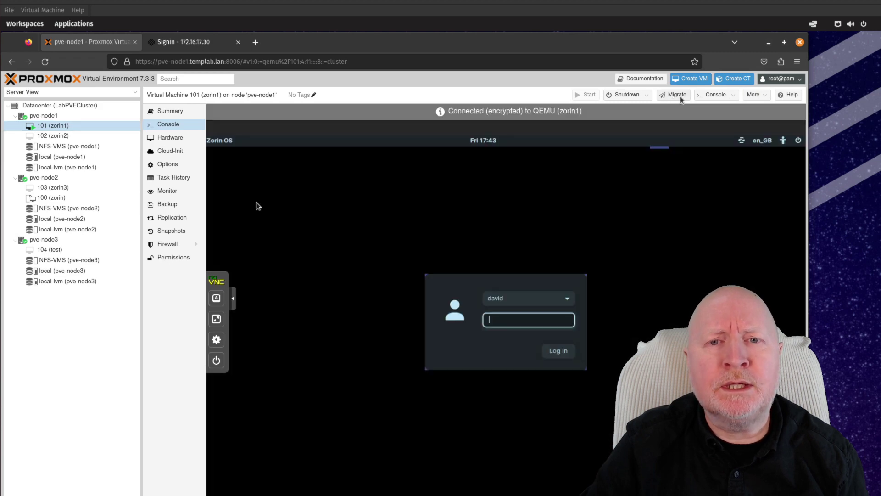
{"action": "left_click", "coordinate": [681, 99]}
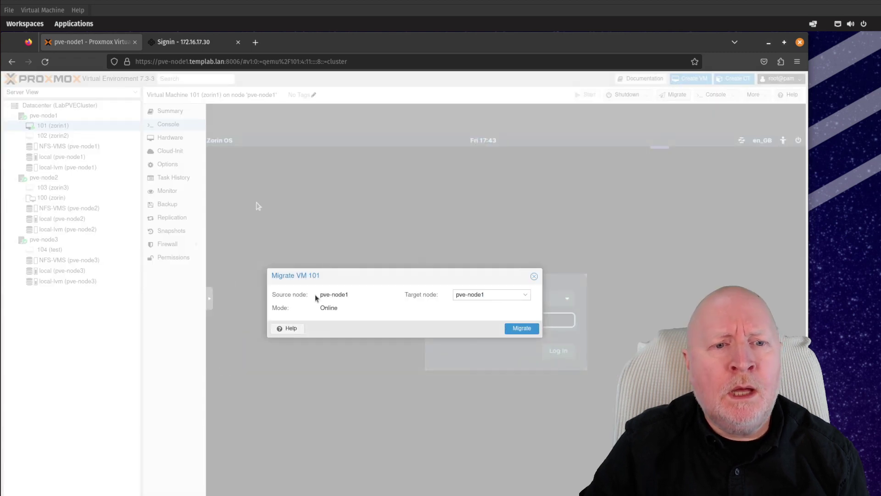
{"action": "left_click", "coordinate": [524, 295]}
{"action": "left_click", "coordinate": [473, 332]}
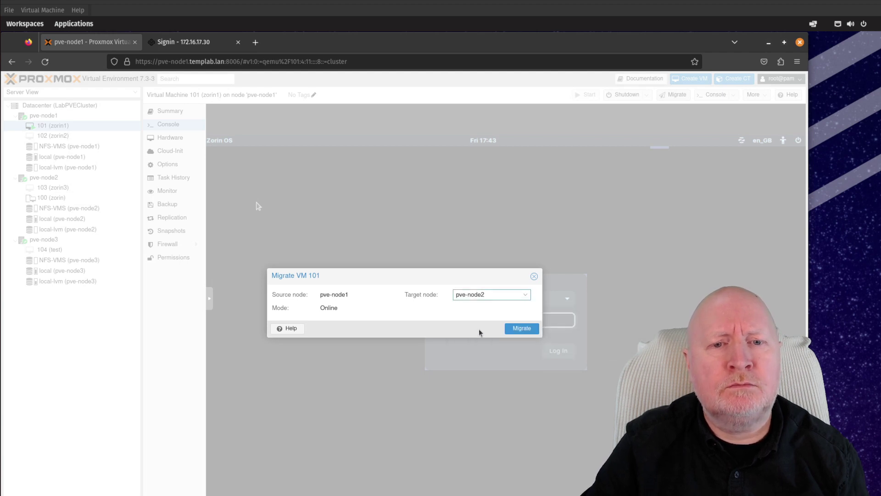
{"action": "left_click", "coordinate": [522, 328]}
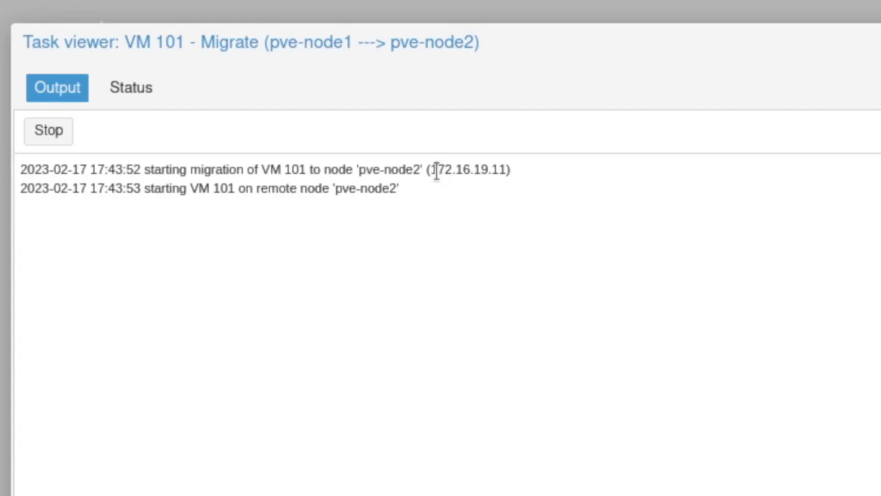
Step: Examine the migration task output for the target address and tunnel type used, and close the task viewer
{"action": "left_click_drag", "start_coordinate": [430, 169], "coordinate": [510, 169]}
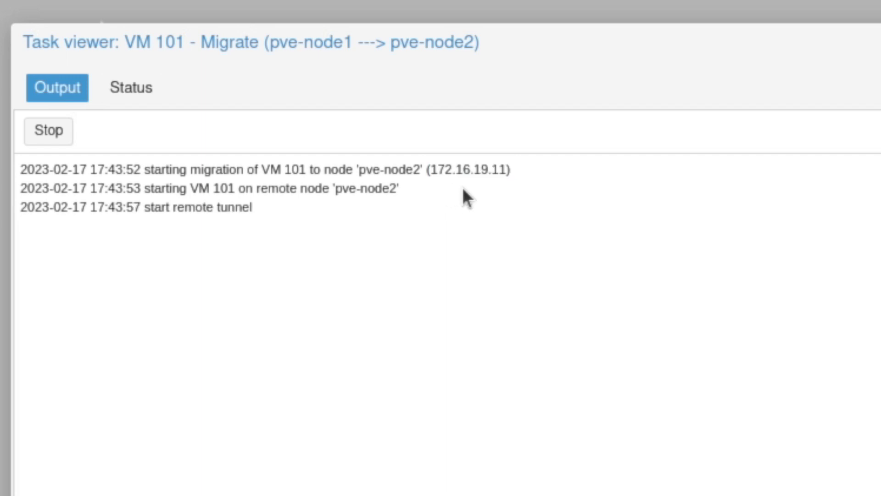
{"action": "left_click_drag", "start_coordinate": [429, 170], "coordinate": [539, 163]}
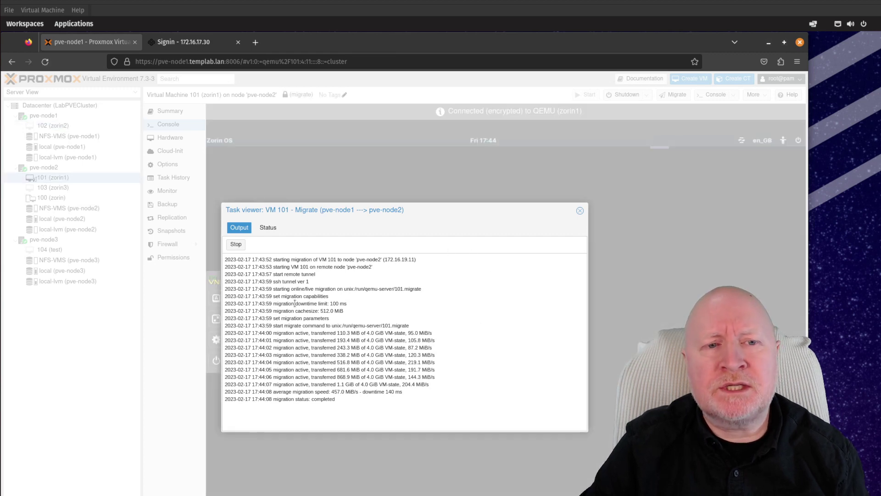
{"action": "double_click", "coordinate": [278, 281]}
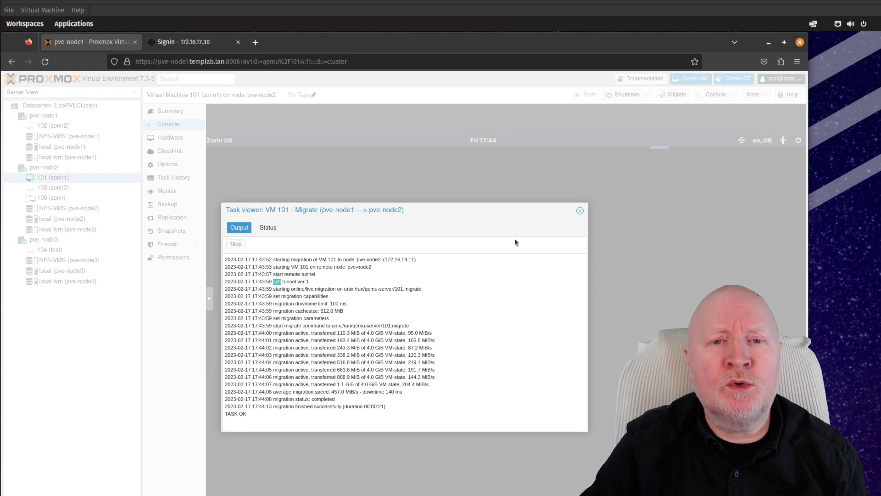
{"action": "left_click", "coordinate": [580, 211]}
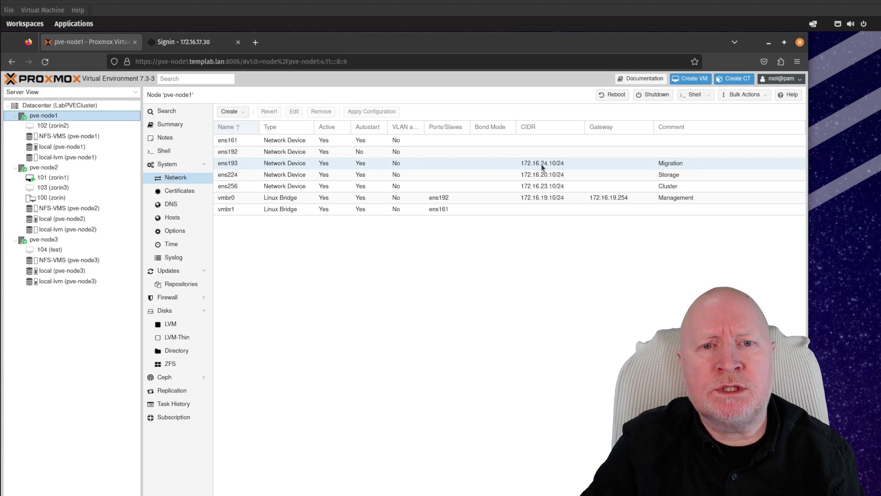
Step: Check the network interfaces and their addresses on pve-node2 and pve-node3
{"action": "left_click", "coordinate": [86, 167]}
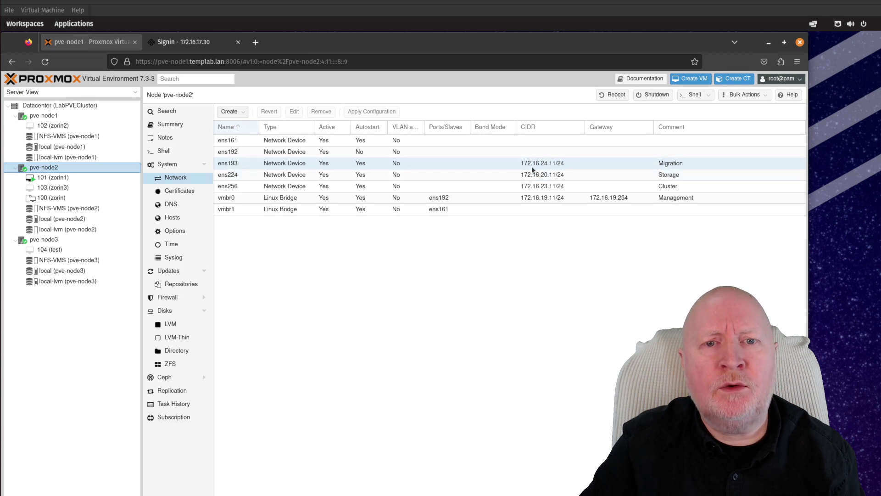
{"action": "left_click", "coordinate": [99, 238]}
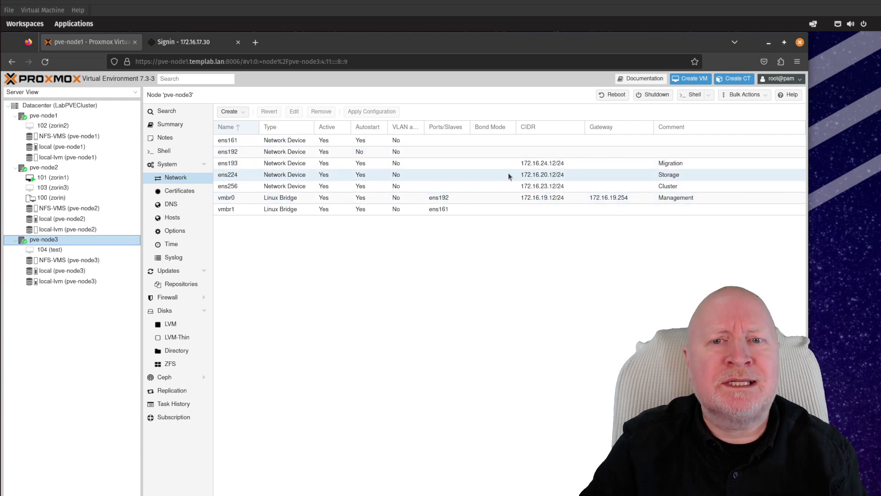
Step: Set the network in the datacenter's migration settings to 172.16.24.10/24, the Migration interface ens193
{"action": "left_click", "coordinate": [92, 105]}
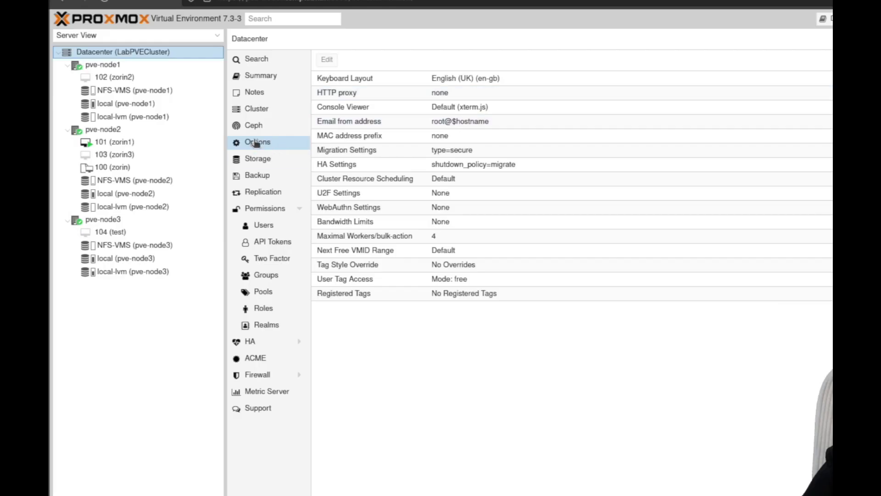
{"action": "left_click", "coordinate": [361, 149]}
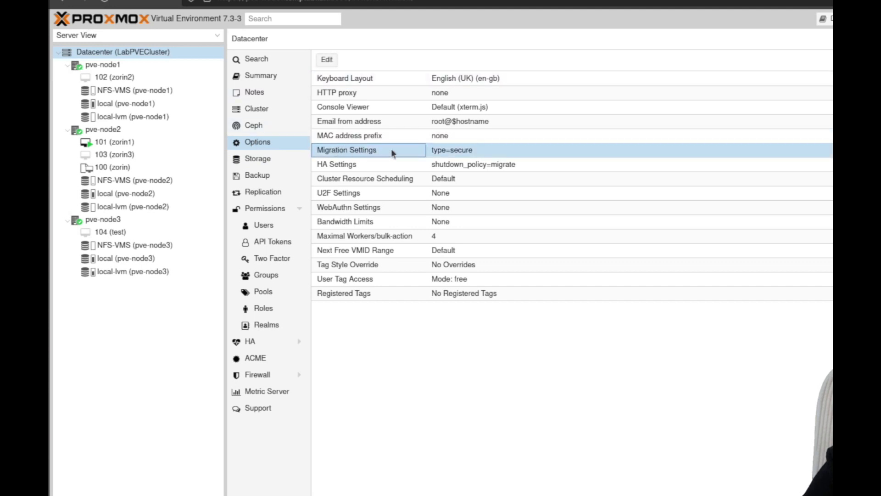
{"action": "left_click", "coordinate": [334, 60]}
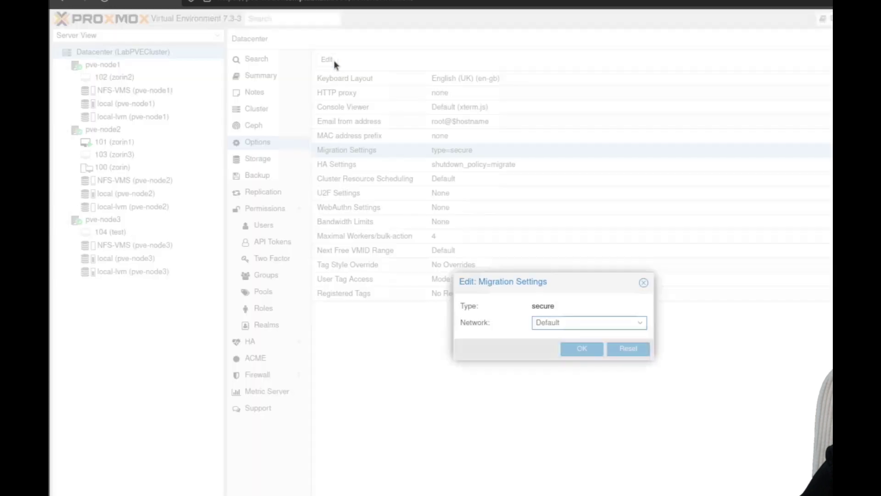
{"action": "left_click", "coordinate": [641, 324]}
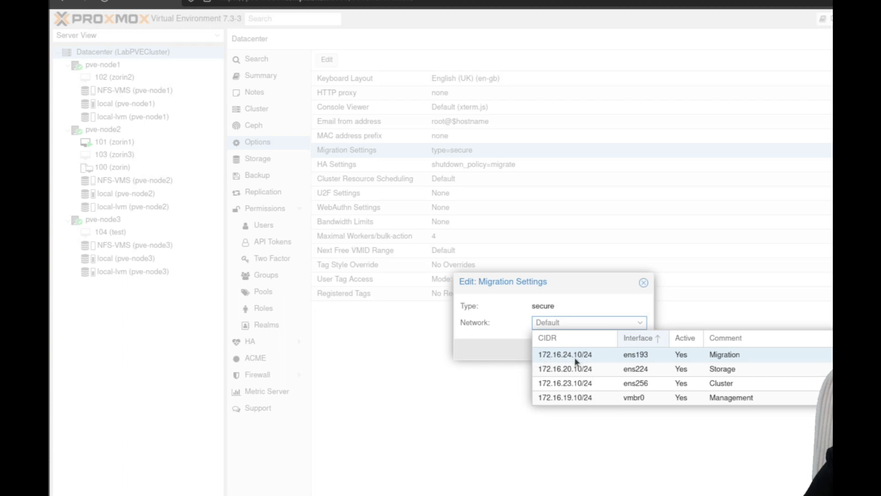
{"action": "left_click", "coordinate": [721, 354]}
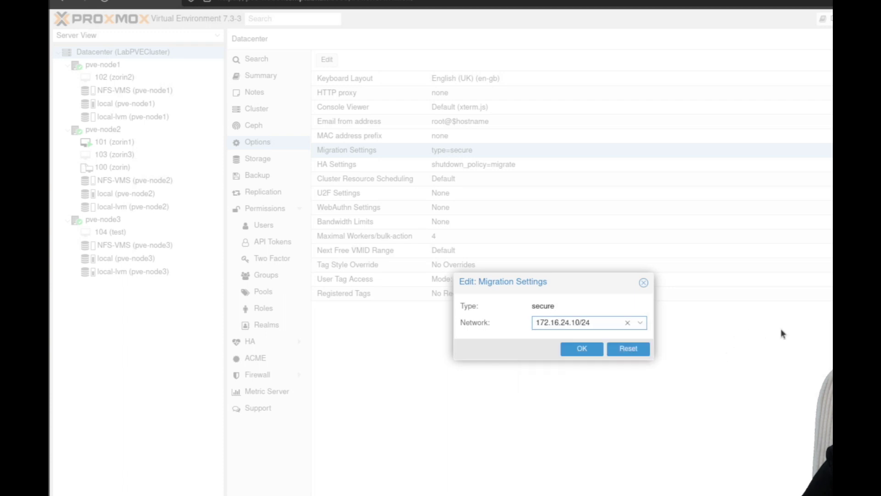
{"action": "left_click", "coordinate": [586, 349]}
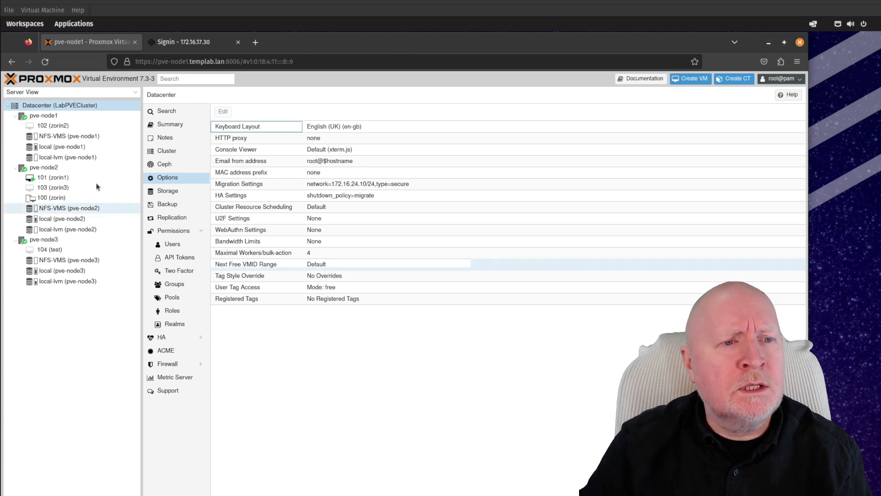
Step: Try to migrate VM 101 (zorin1) from pve-node2 back to pve-node1 over the dedicated migration network
{"action": "left_click", "coordinate": [73, 179]}
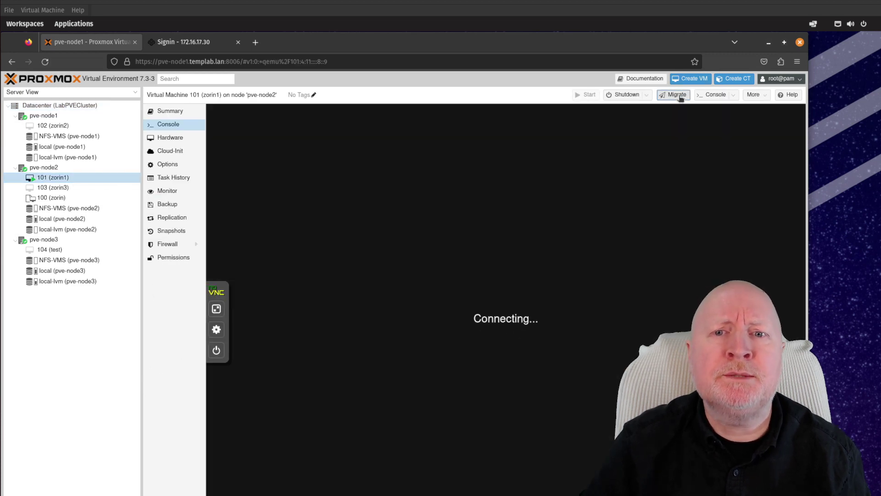
{"action": "left_click", "coordinate": [678, 95]}
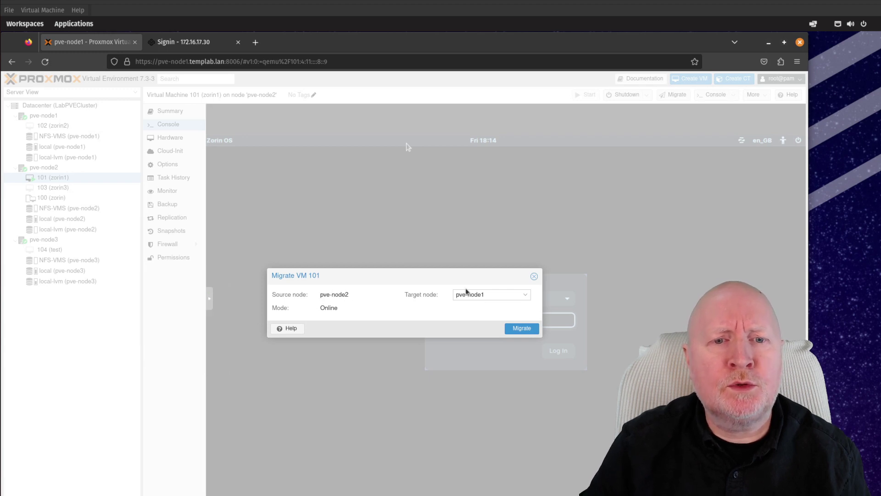
{"action": "left_click", "coordinate": [521, 329]}
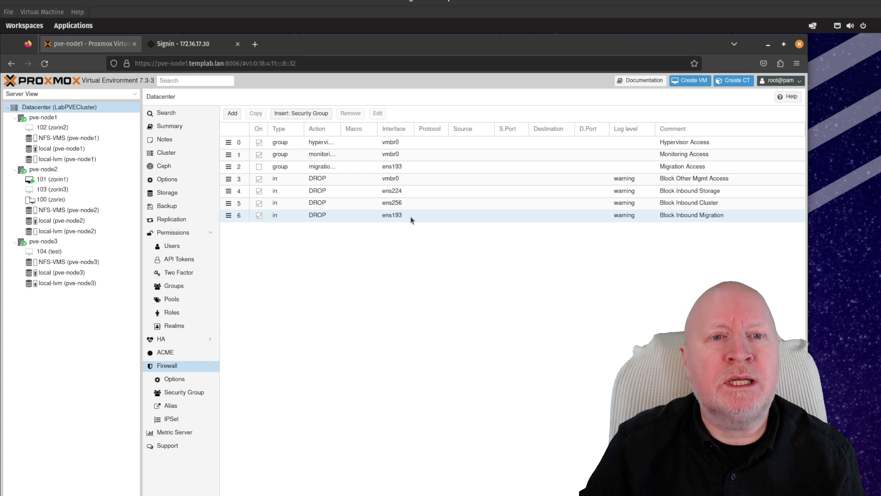
Step: Review the datacenter's Migration Access firewall rule, the address aliases and the members of the nodemigration IP set
{"action": "left_click", "coordinate": [401, 169]}
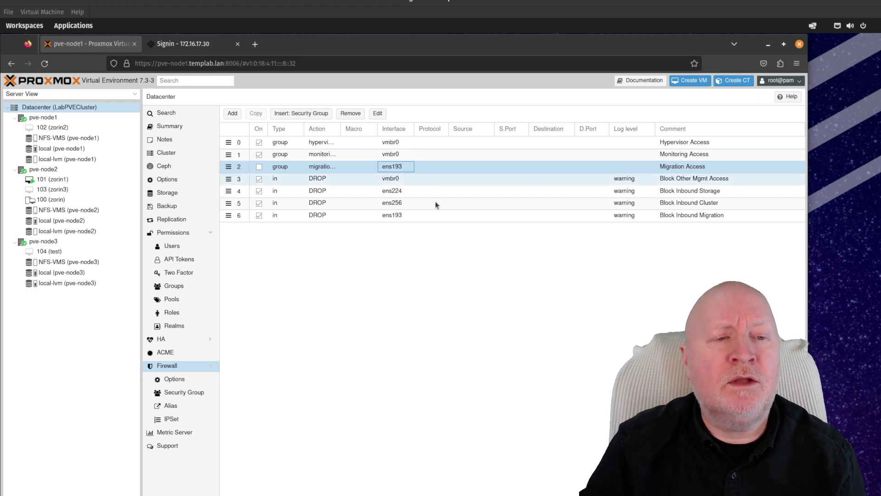
{"action": "left_click", "coordinate": [197, 411]}
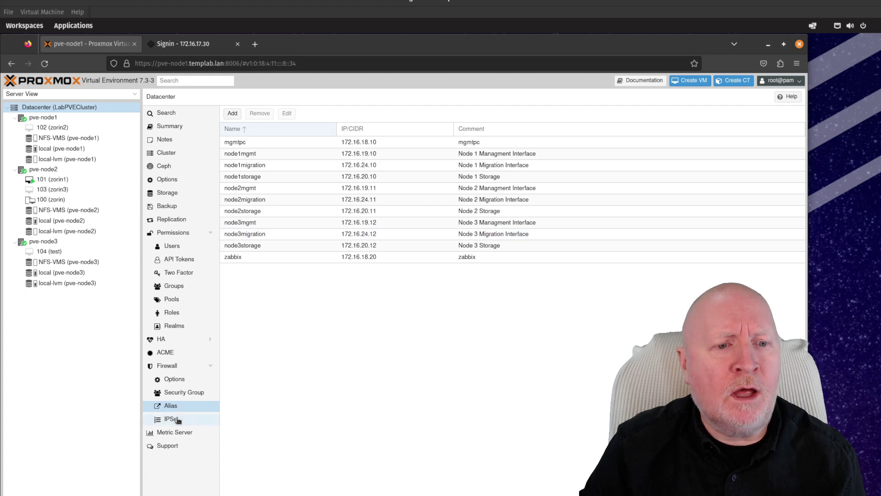
{"action": "left_click", "coordinate": [208, 419]}
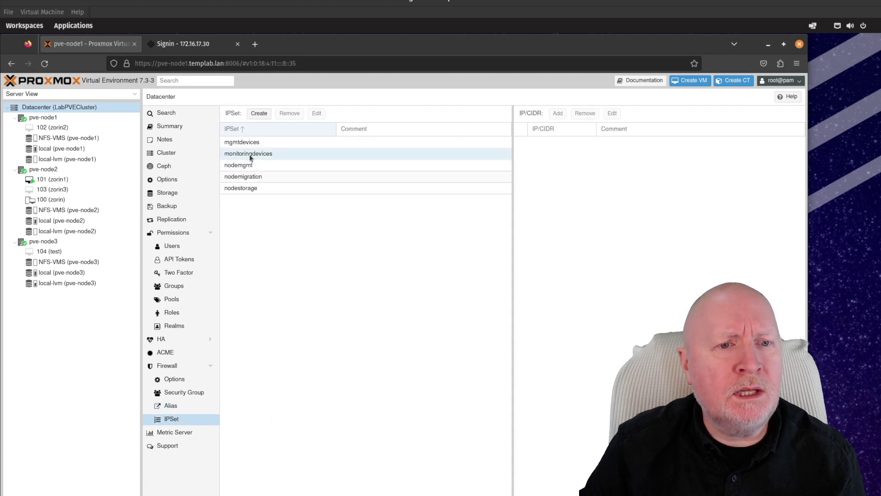
{"action": "left_click", "coordinate": [248, 178]}
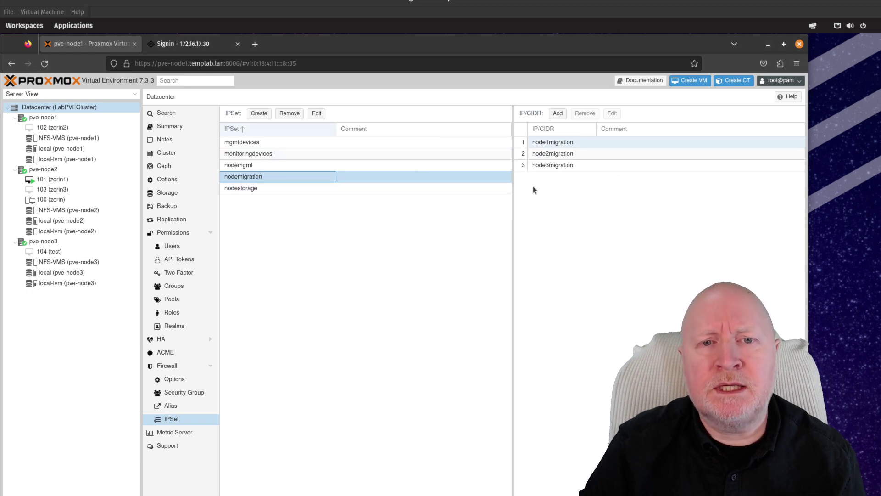
Step: Inspect the details of the SSH rule in the migrationaccess security group, leaving it unedited
{"action": "left_click", "coordinate": [172, 393]}
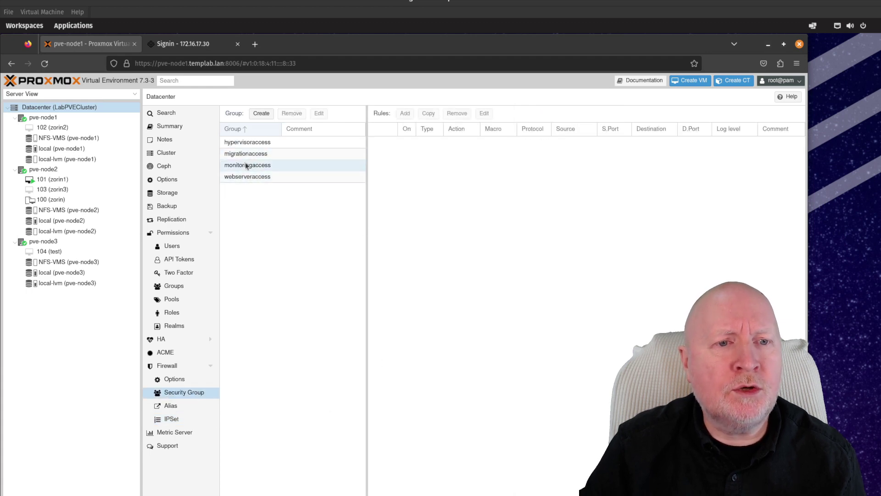
{"action": "left_click", "coordinate": [249, 155]}
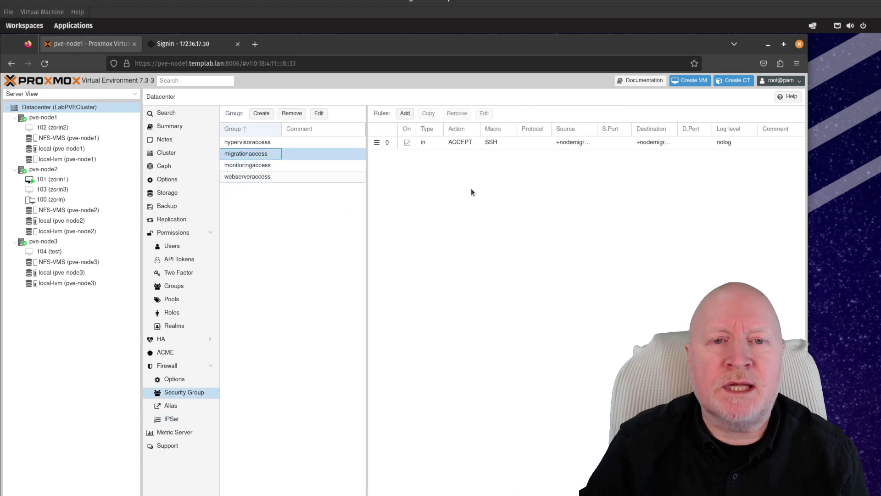
{"action": "left_click", "coordinate": [470, 142]}
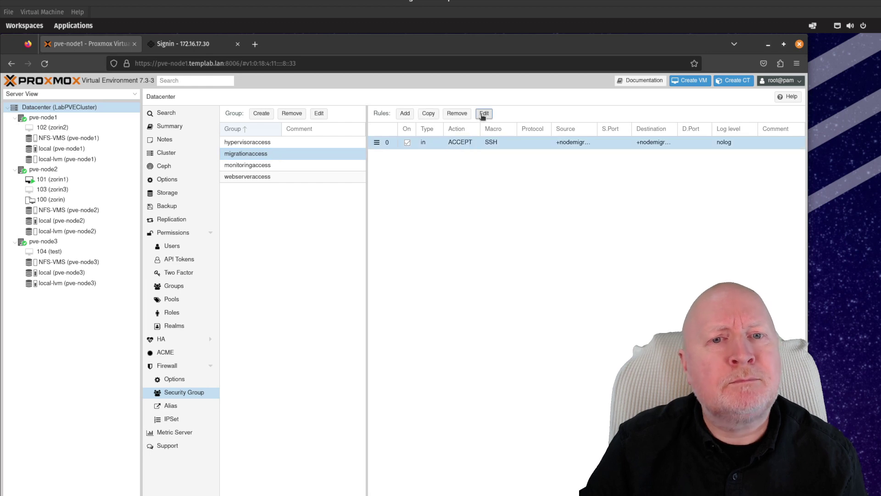
{"action": "left_click", "coordinate": [484, 114]}
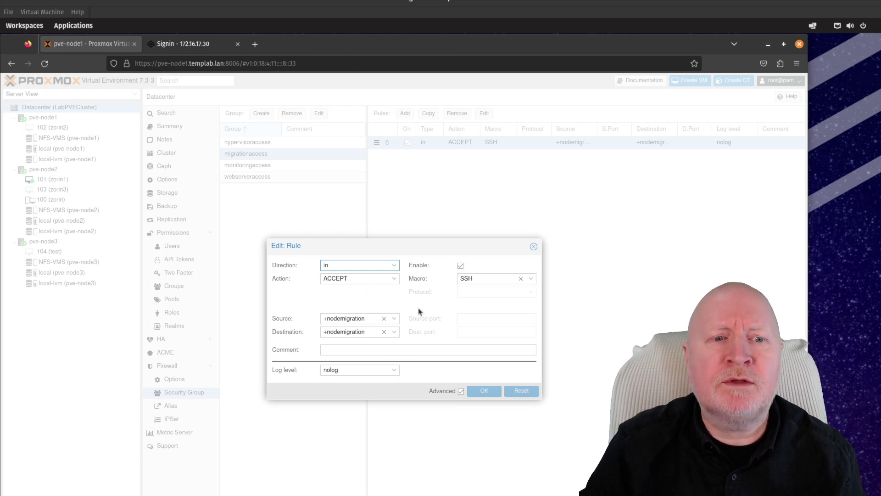
{"action": "left_click", "coordinate": [533, 247]}
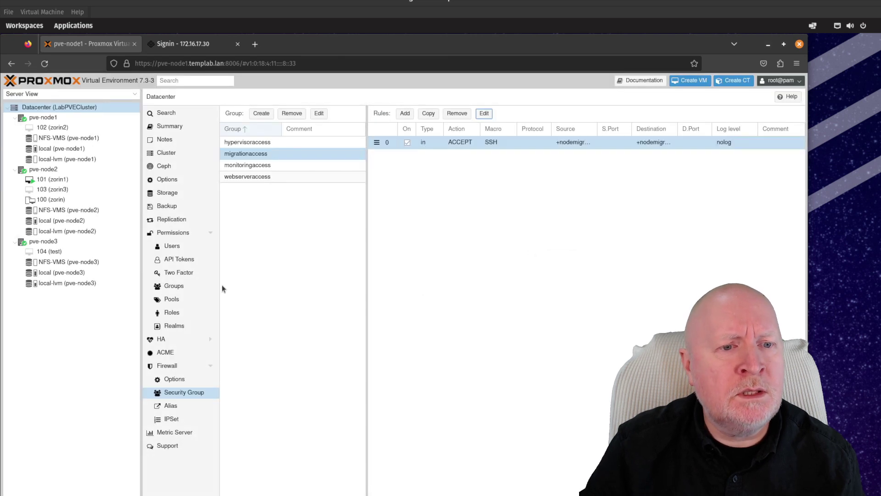
Step: Enable the Migration Access security group rule on ens193 in the datacenter firewall
{"action": "left_click", "coordinate": [188, 367]}
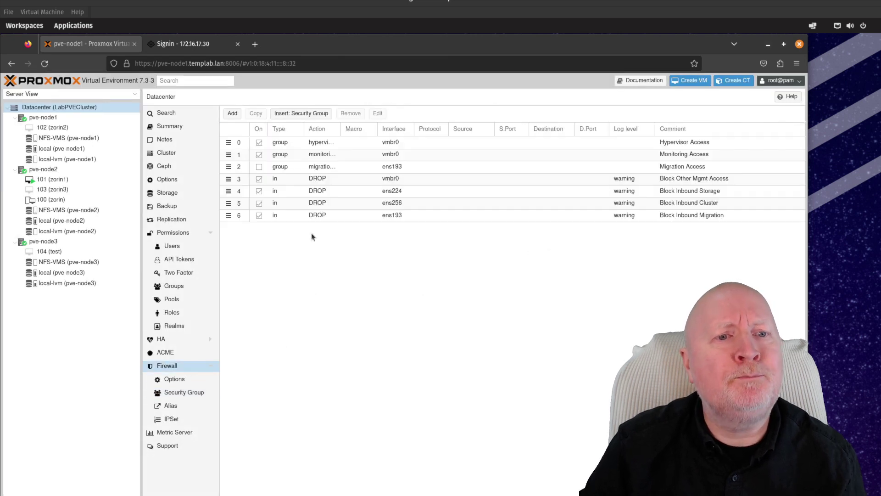
{"action": "left_click", "coordinate": [259, 167]}
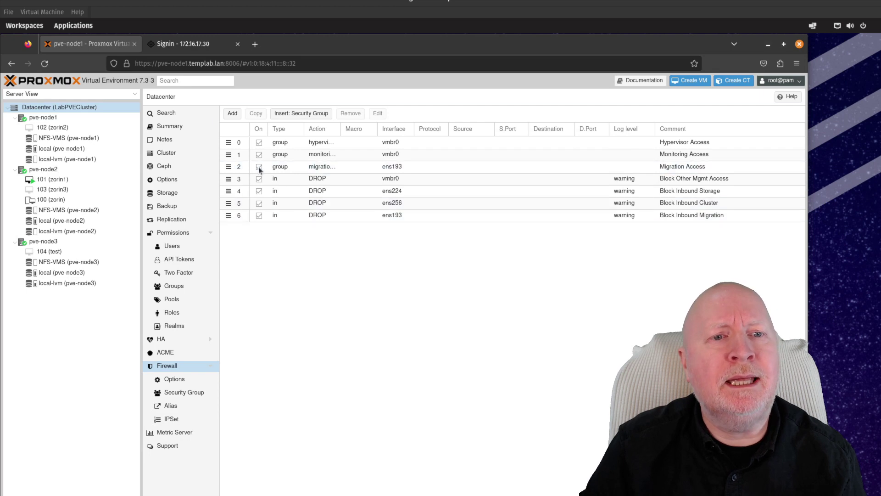
{"action": "left_click", "coordinate": [258, 167]}
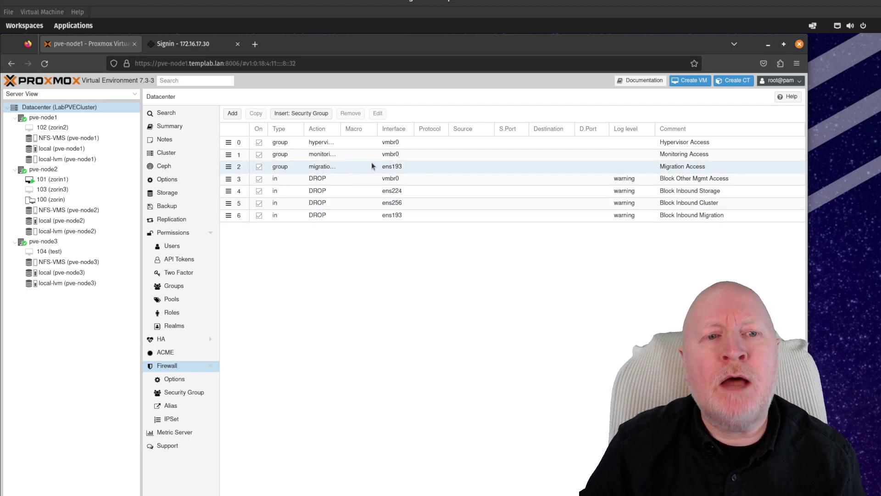
Step: Migrate VM 101 (zorin1) from pve-node2 to pve-node1 and close the task viewer
{"action": "left_click", "coordinate": [90, 178]}
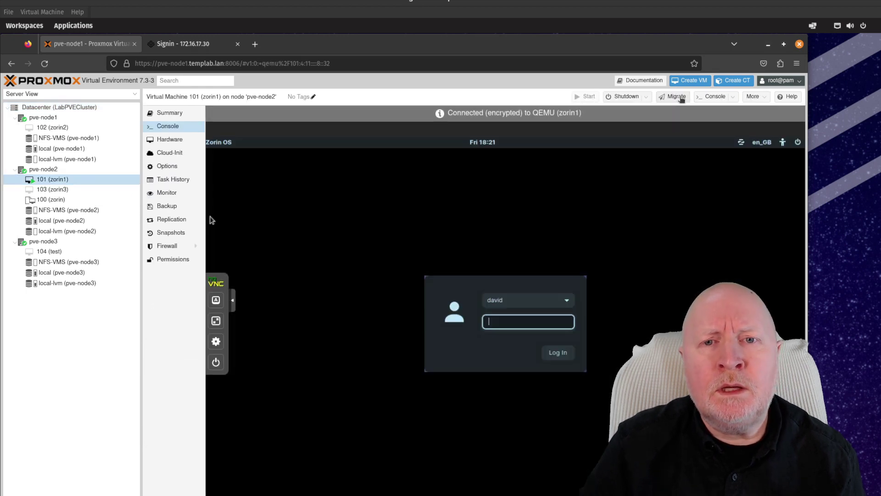
{"action": "left_click", "coordinate": [675, 96]}
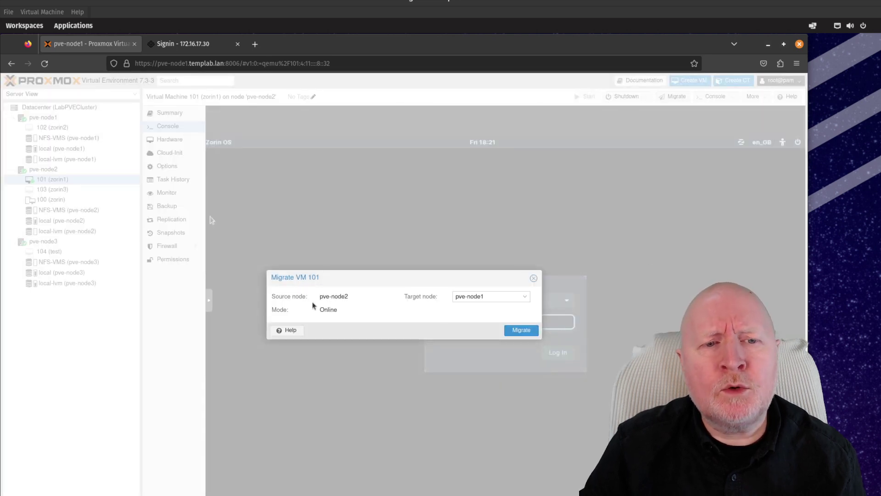
{"action": "left_click", "coordinate": [525, 332]}
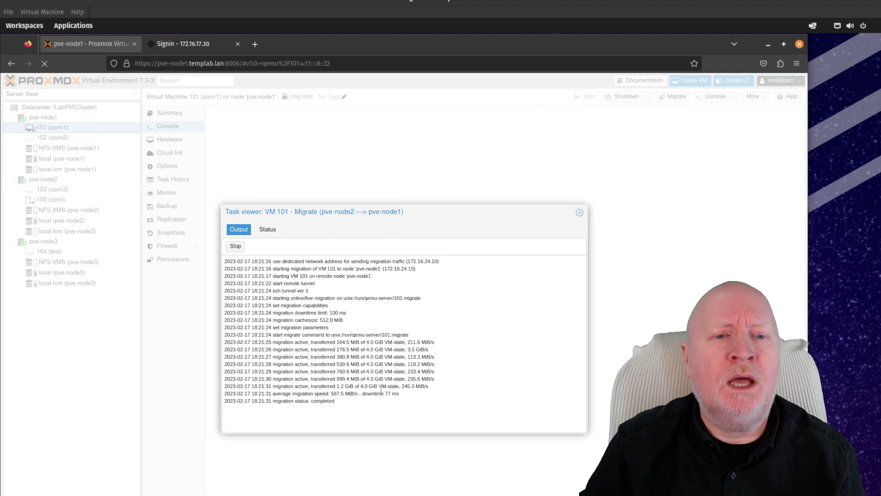
{"action": "left_click", "coordinate": [579, 212]}
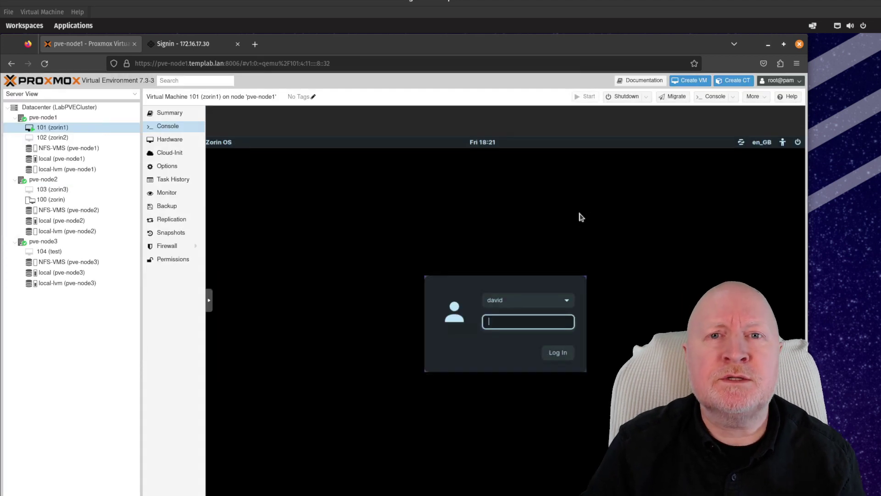
Step: Open the datacenter's general options
{"action": "left_click", "coordinate": [58, 107]}
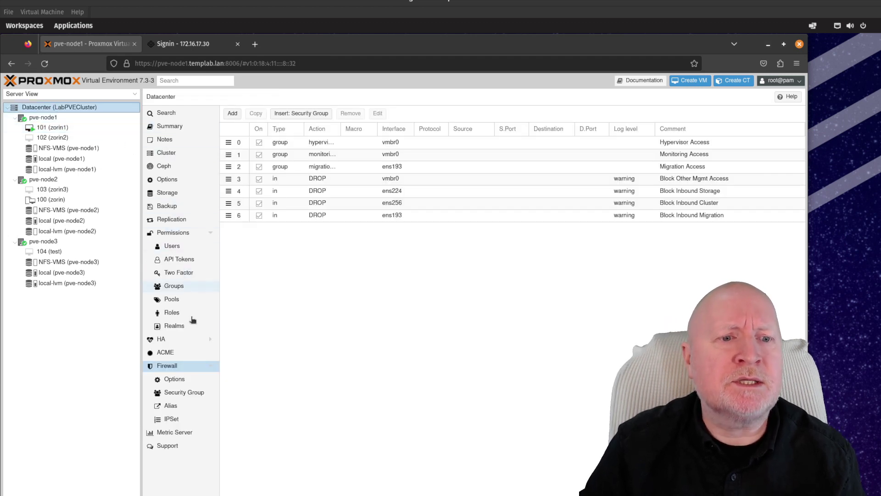
{"action": "left_click", "coordinate": [168, 179]}
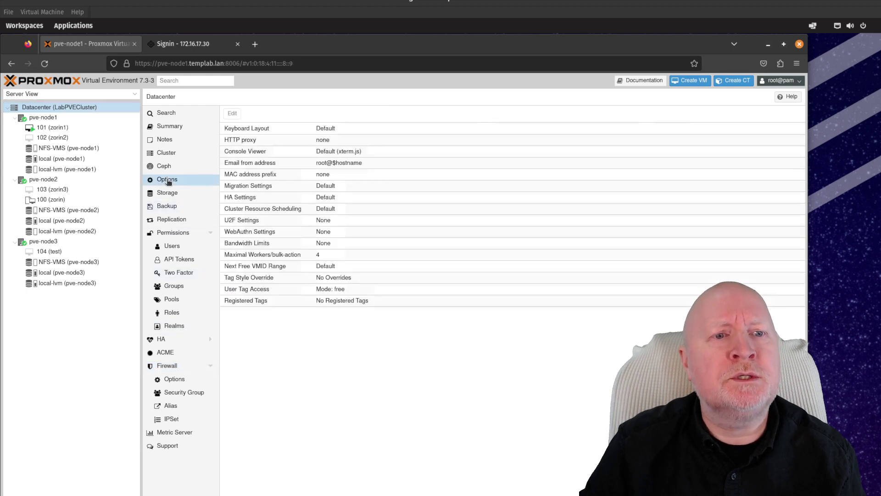